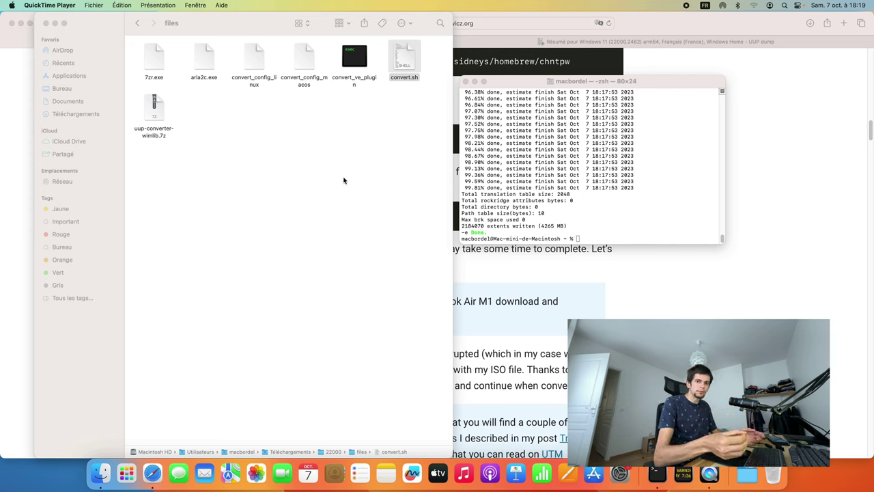
- Go from the files folder up to the user's home folder and locate the ISO 22000.1_CORE_ARM64_FR-FR.ISO
left_click(224, 26)
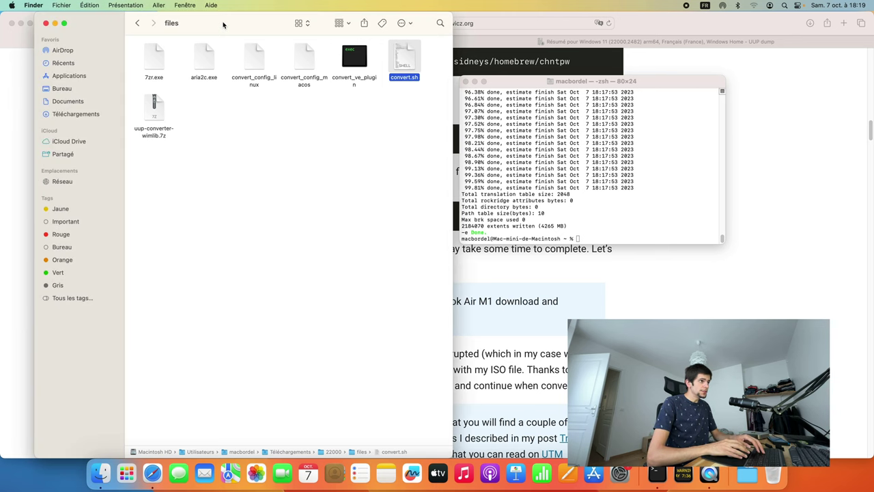
left_click(140, 24)
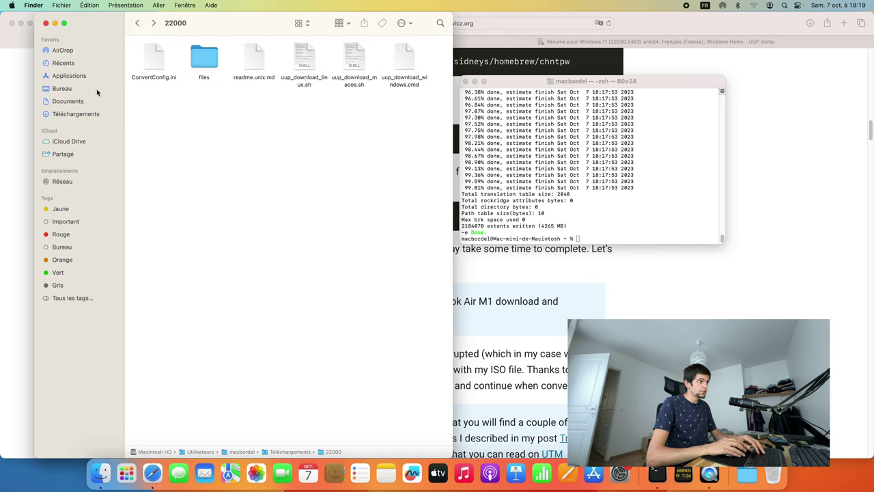
right_click(171, 23)
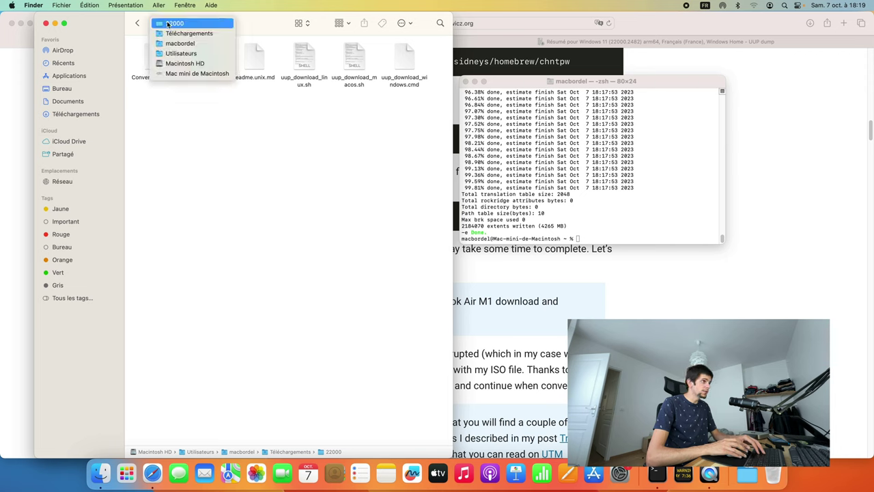
left_click(168, 24)
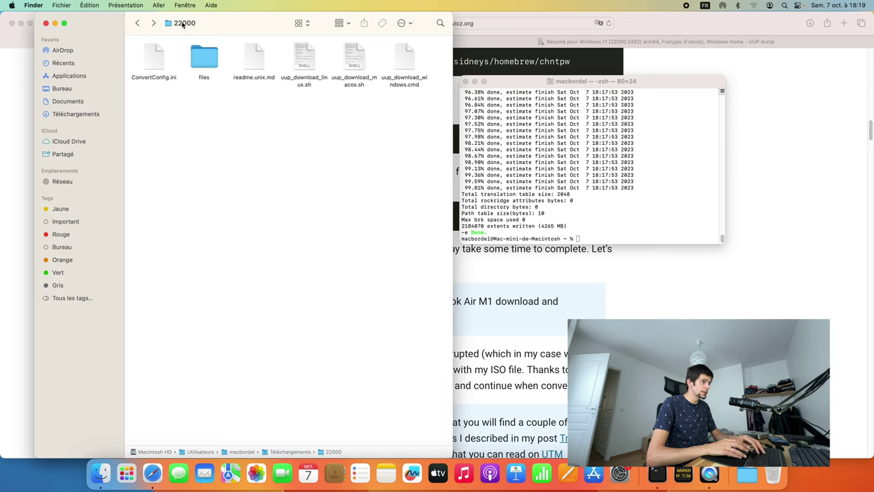
right_click(183, 24)
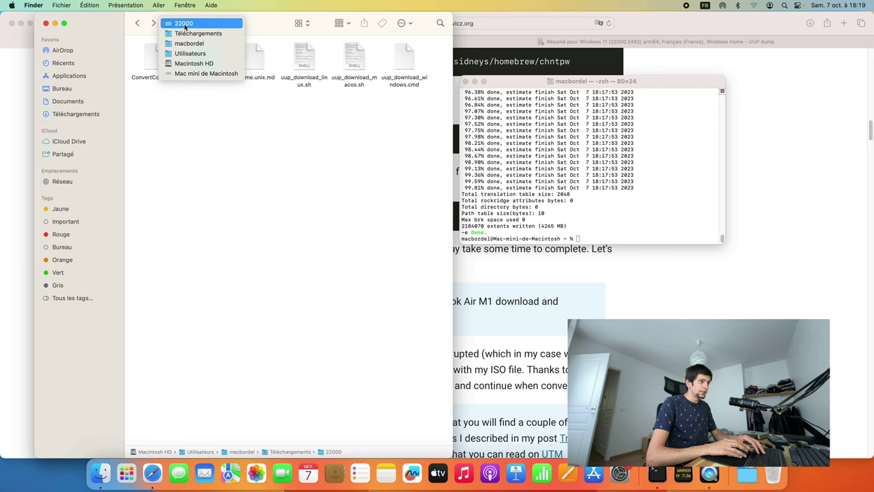
left_click(213, 45)
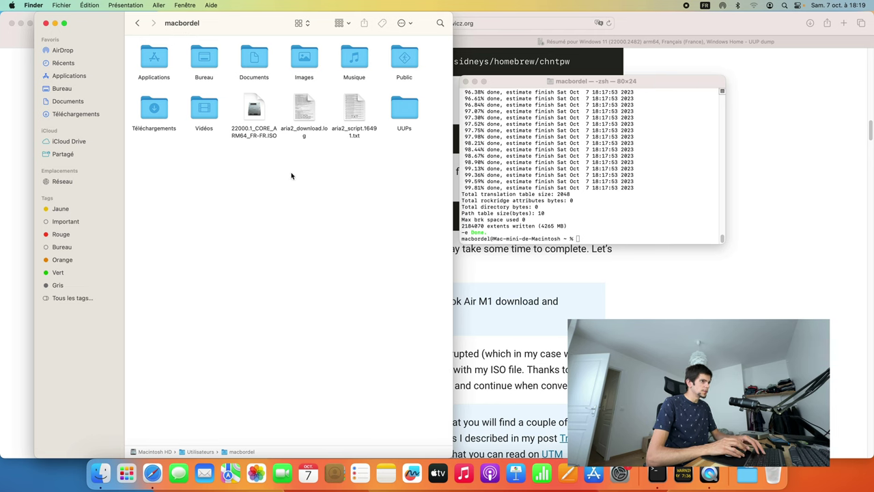
left_click(251, 136)
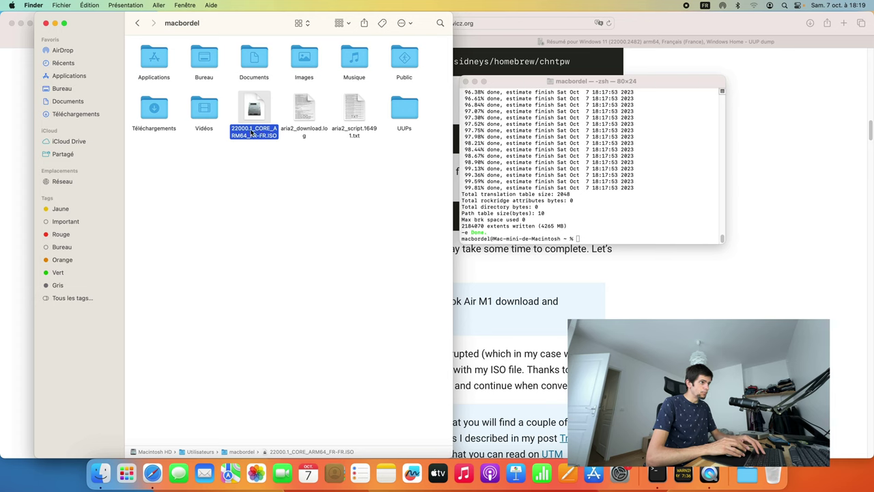
left_click(263, 143)
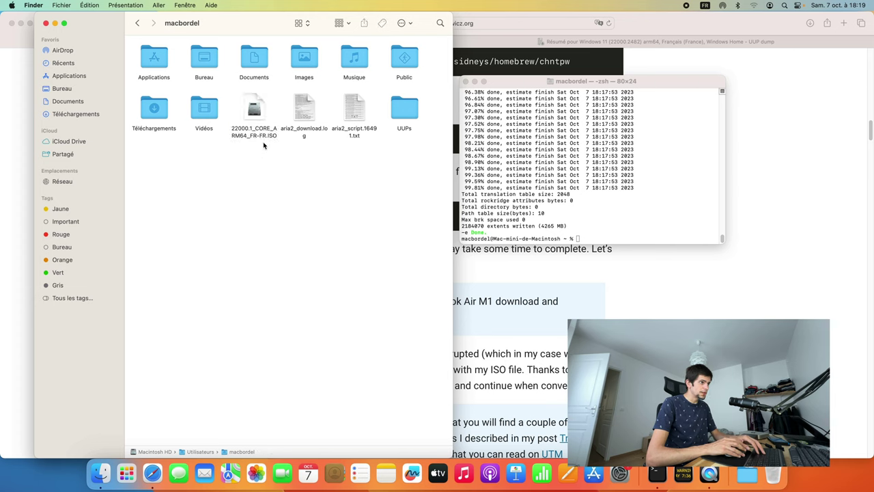
left_click(262, 136)
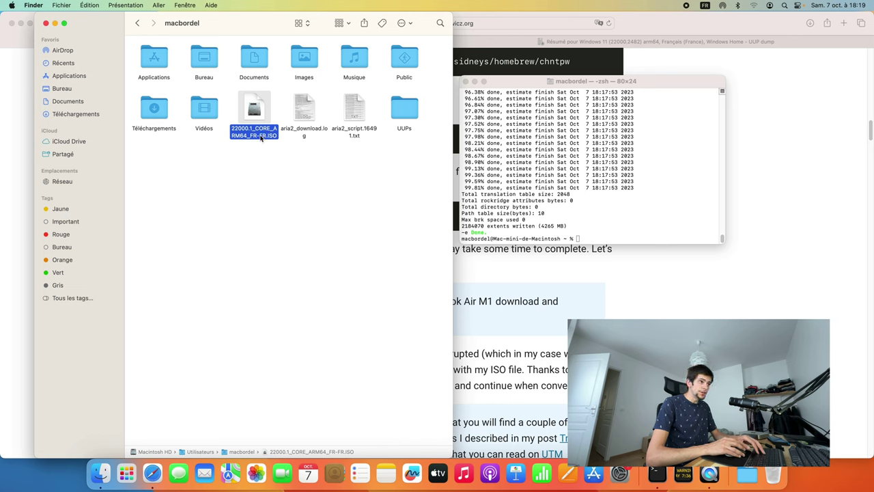
left_click(353, 174)
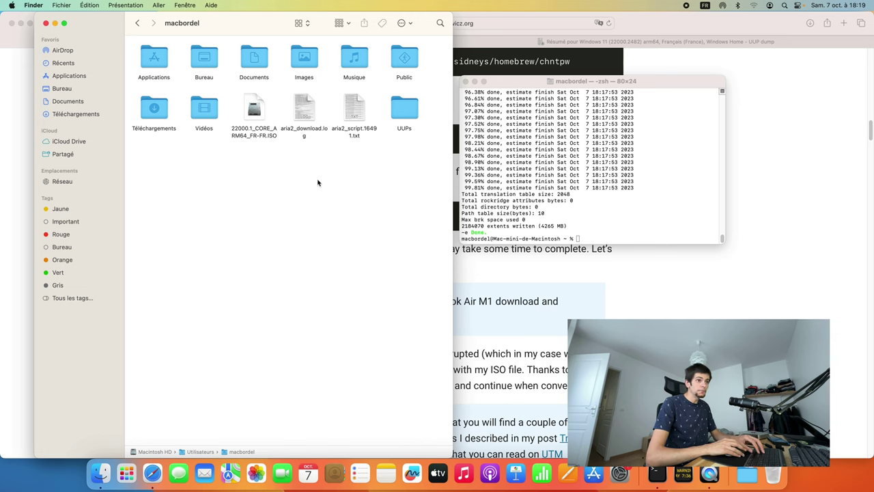
- End the shell session with the exit command and quit Terminal
left_click(642, 85)
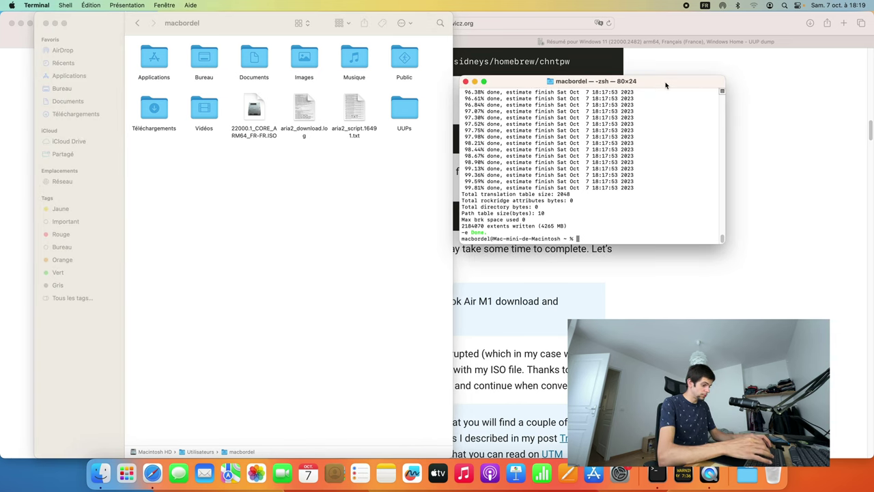
type("exit")
key("Return")
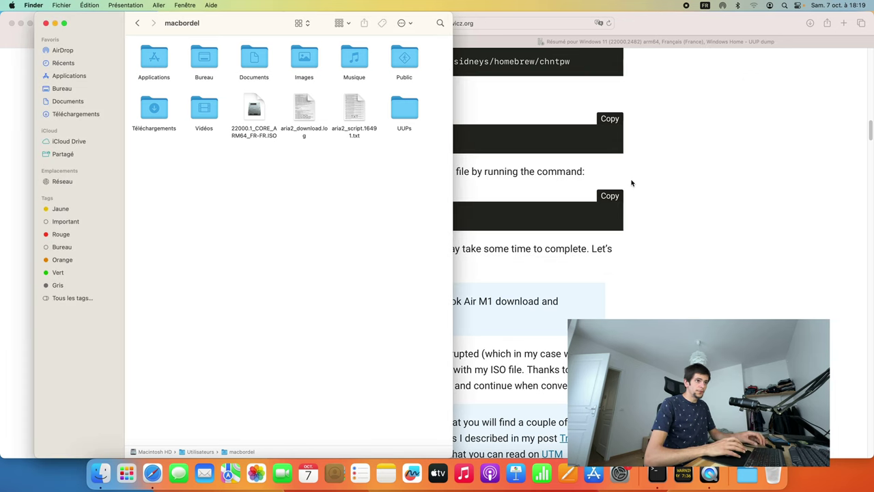
key("super+q")
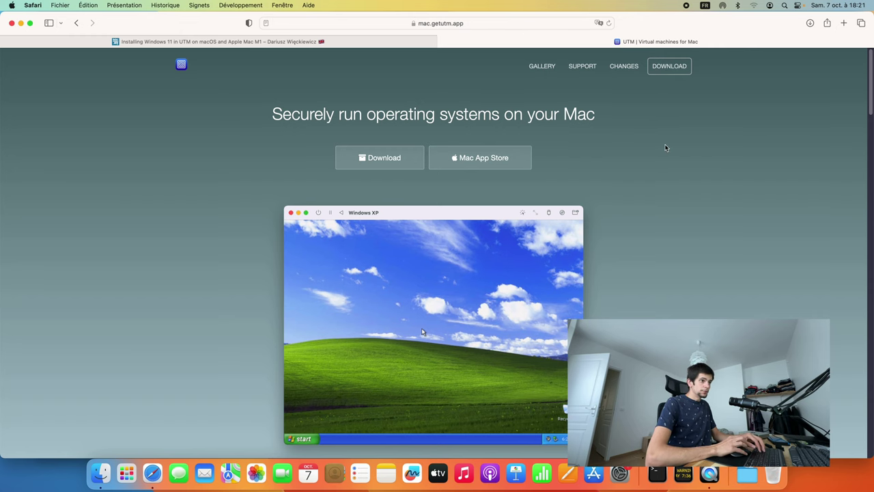
- Download UTM directly from the mac.getutm.app website and check the downloaded files
scroll(666, 148, "down", 4)
scroll(666, 149, "up", 4)
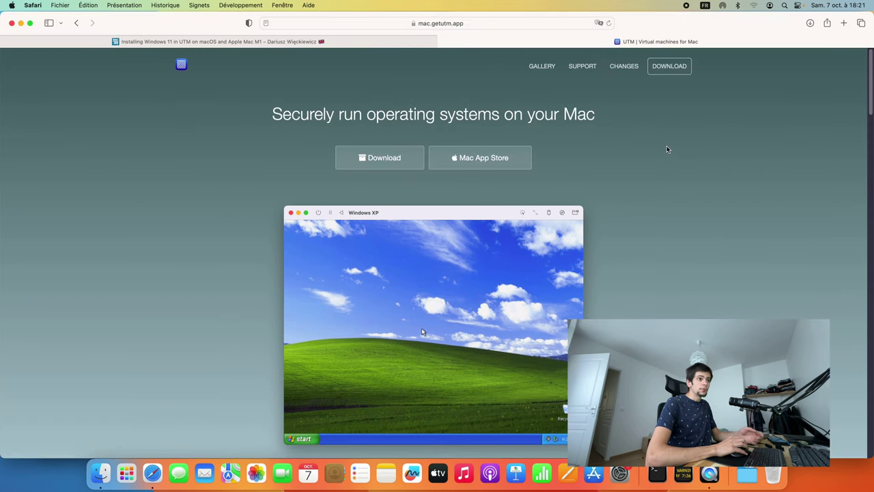
left_click(394, 164)
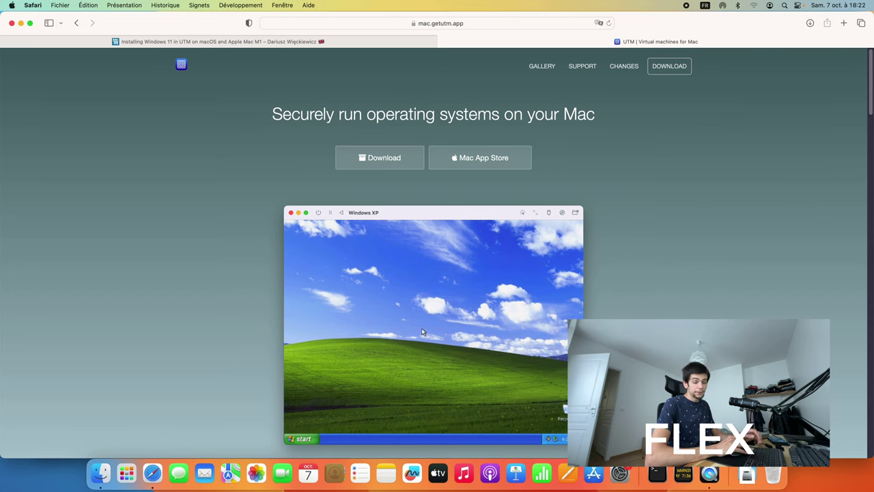
left_click(748, 475)
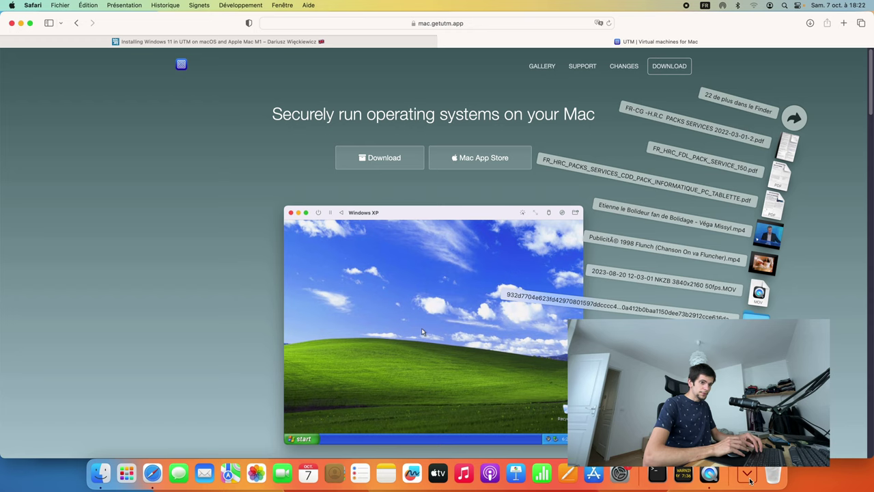
left_click(749, 480)
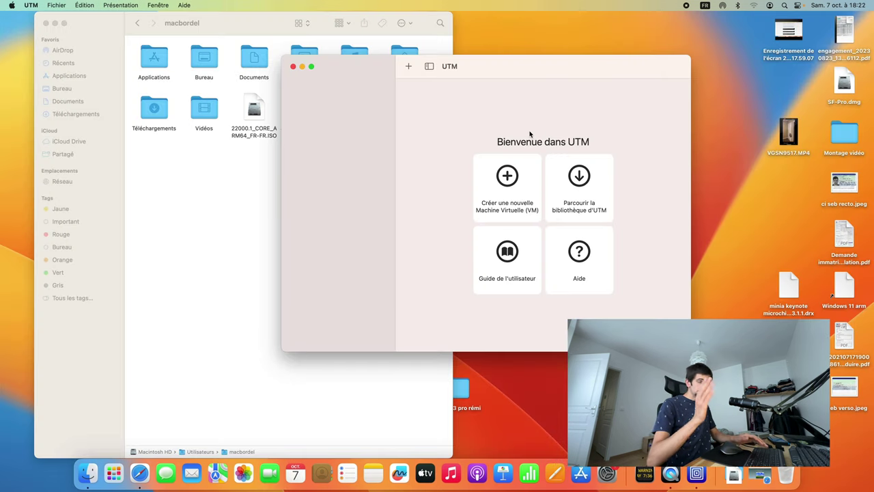
- Start creating a new virtual machine in UTM, using virtualization with Windows as the operating system
left_click(519, 183)
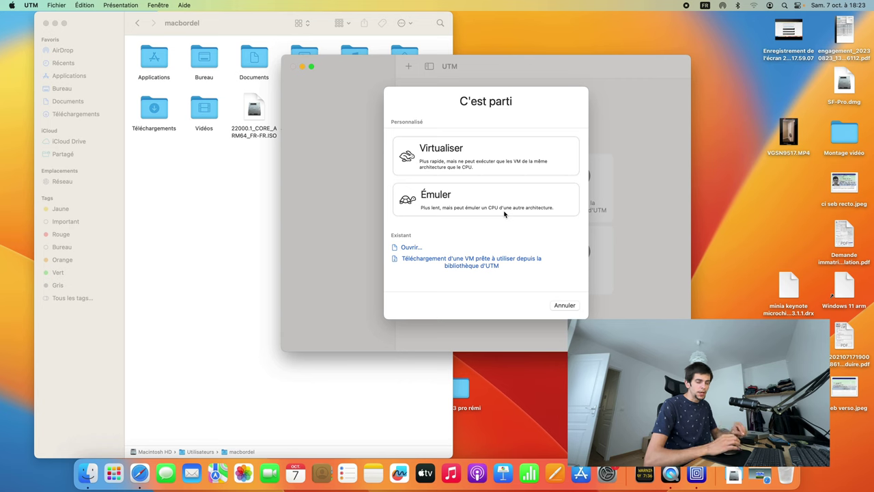
left_click(458, 155)
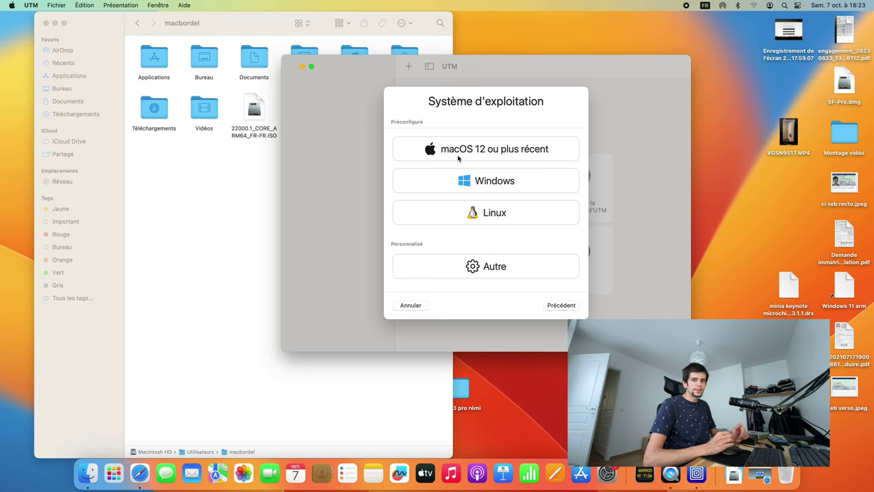
left_click(497, 190)
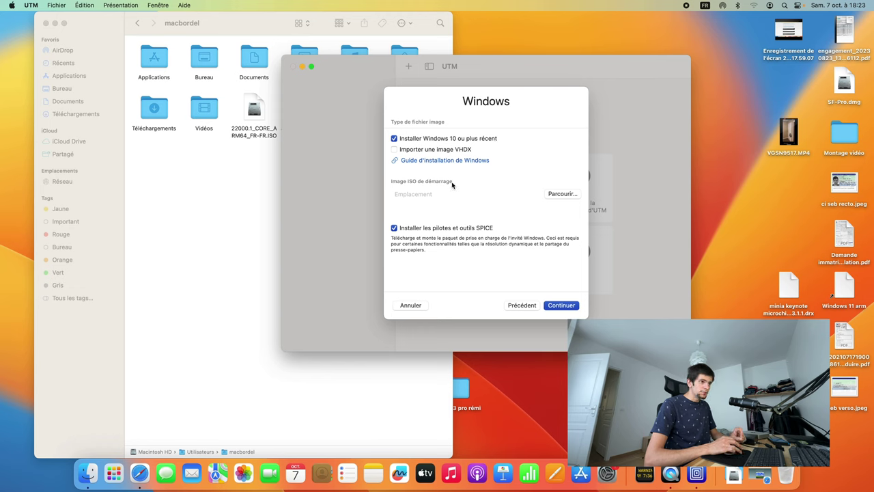
- Use 22000.1_CORE_ARM64_FR-FR.ISO from the home folder as boot image, keeping the Windows 10 or later and SPICE tools options
left_click(562, 193)
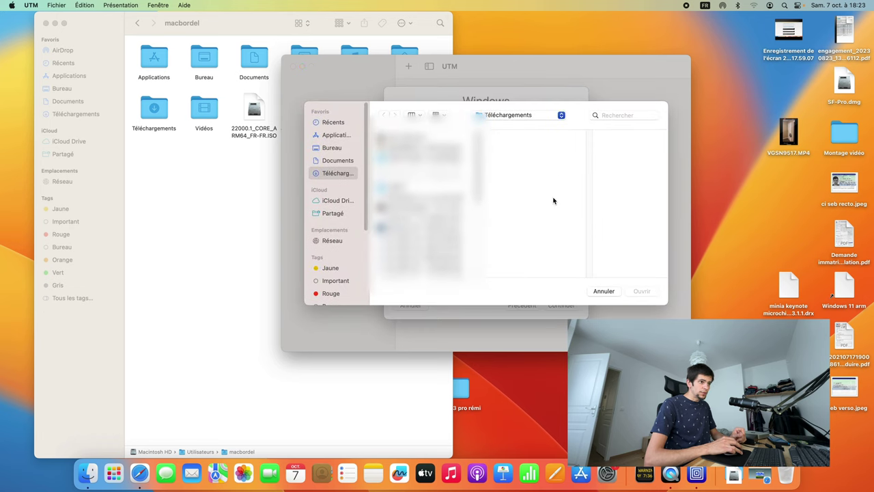
left_click(508, 115)
left_click(458, 109)
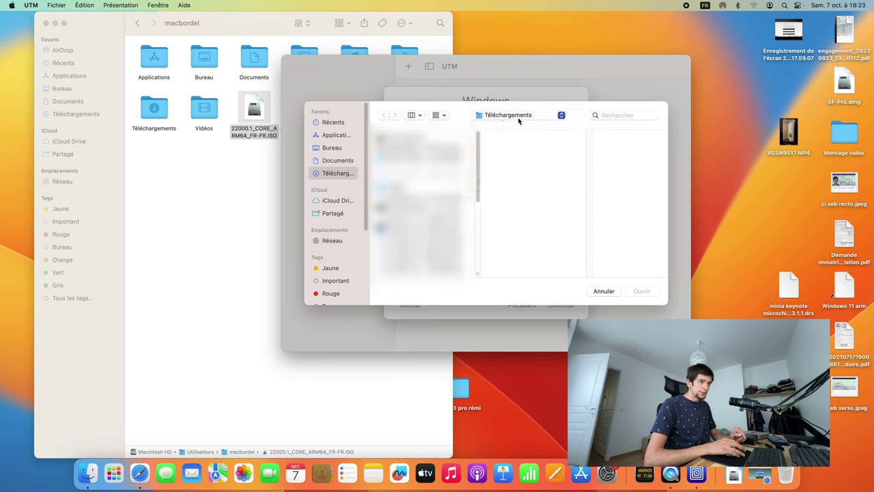
left_click(519, 116)
left_click(518, 126)
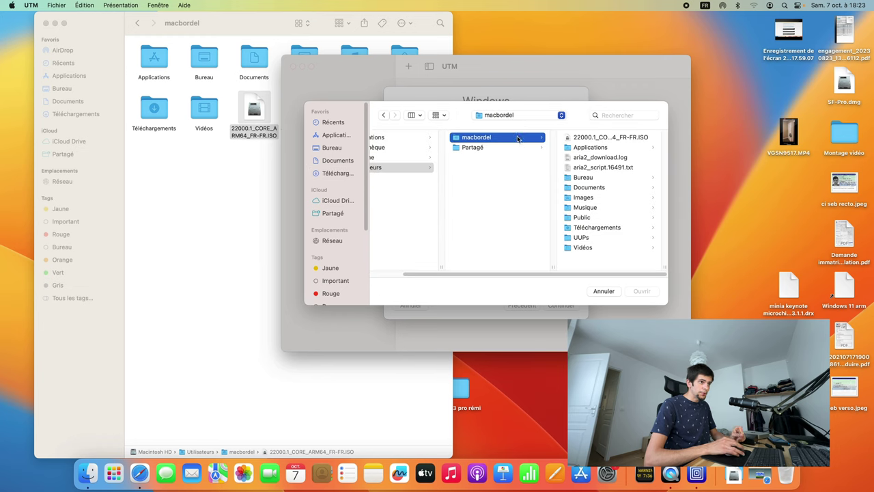
left_click(589, 139)
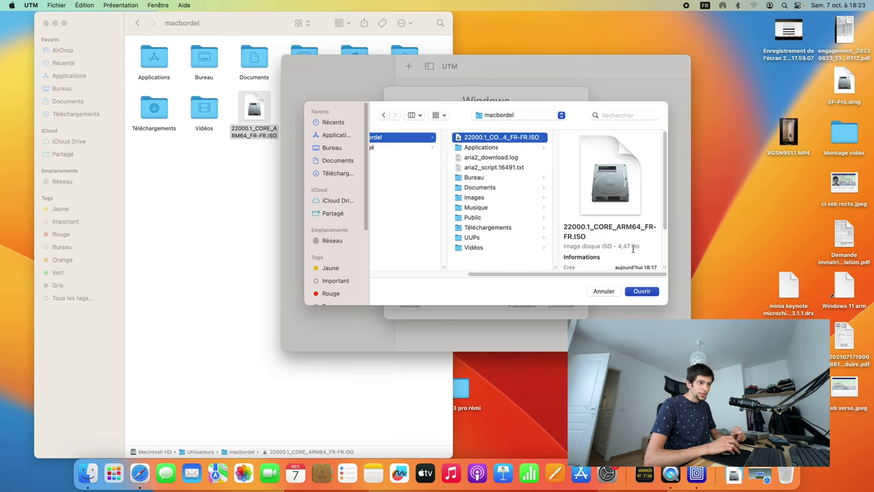
key("Return")
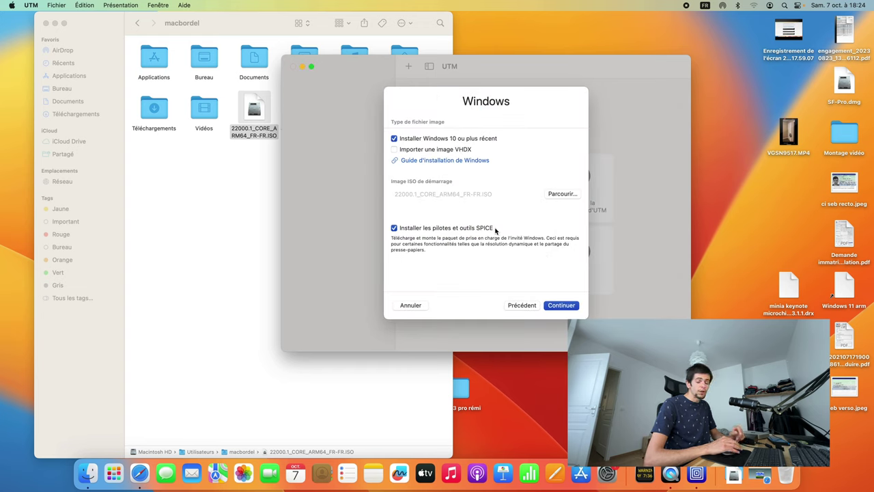
left_click(561, 304)
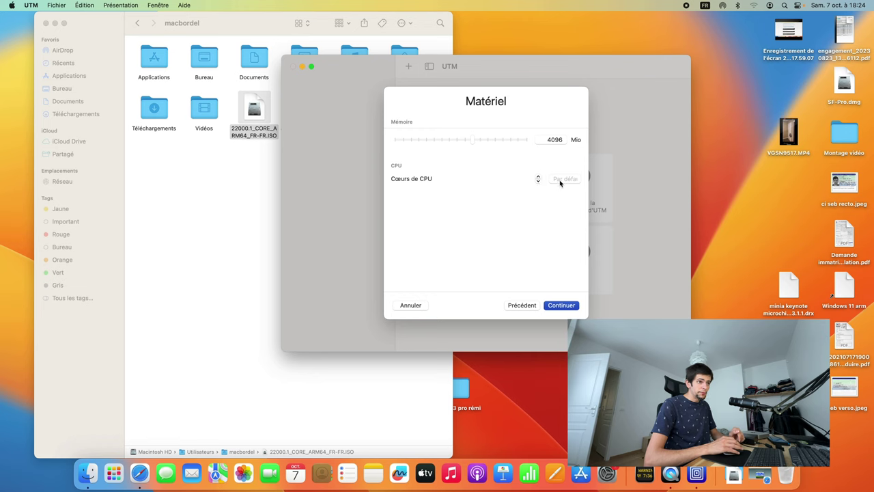
- Accept 4096 MiB of memory, default CPU cores and a 64 GiB drive, leaving the shared folder empty
left_click(563, 305)
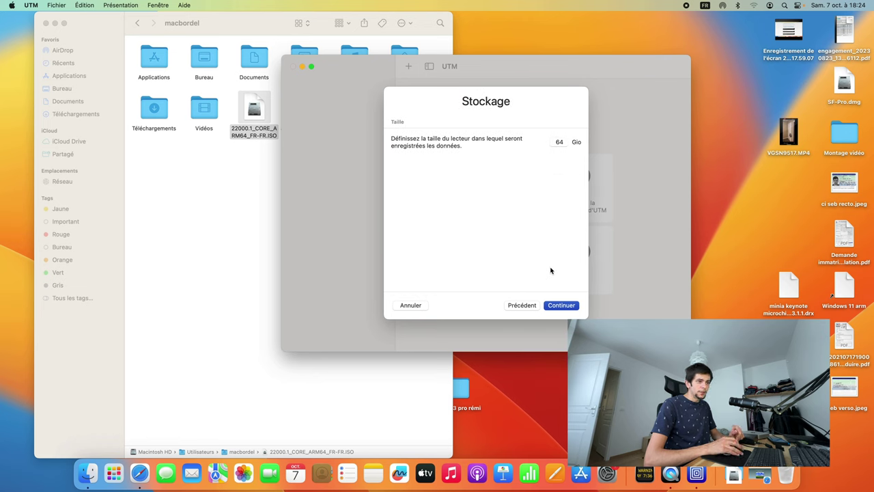
left_click(558, 144)
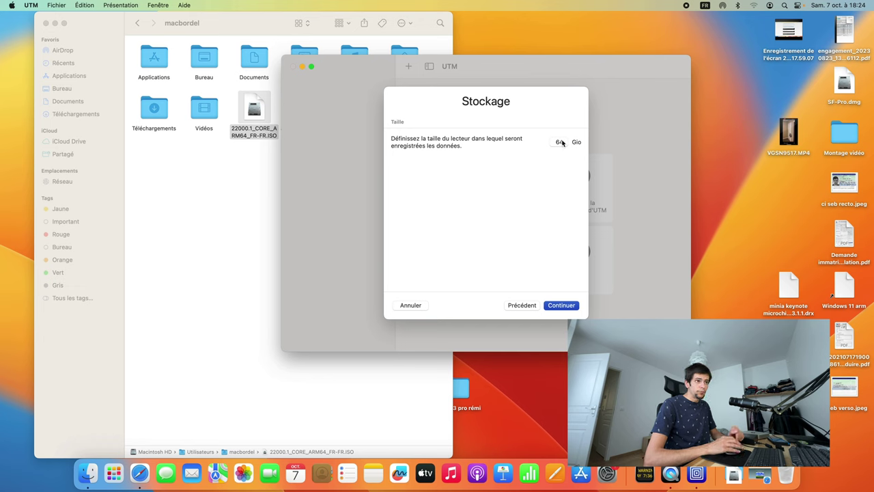
key("Return")
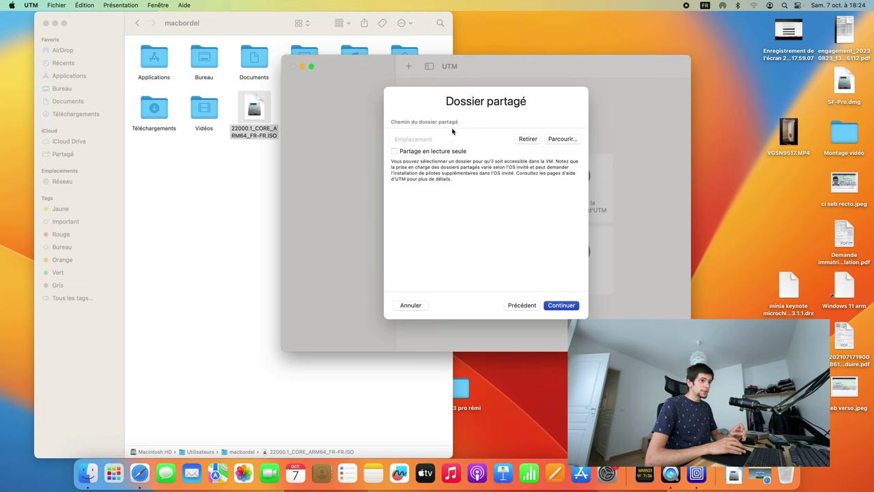
left_click(572, 306)
- Name the virtual machine "Windows 11 arm" and save it
left_click(525, 120)
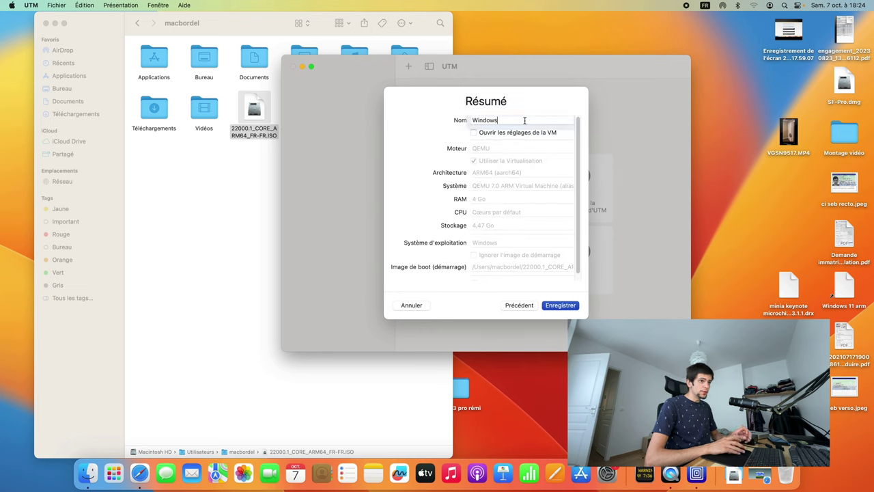
type("11 a")
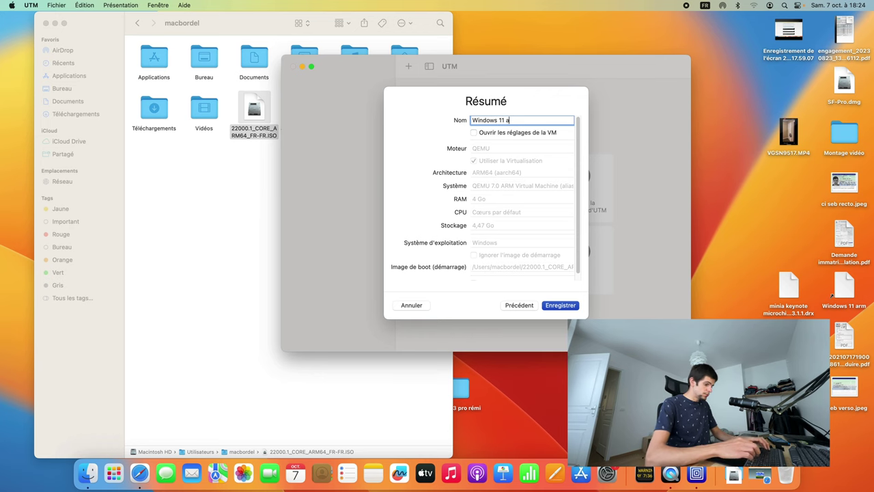
type("rm")
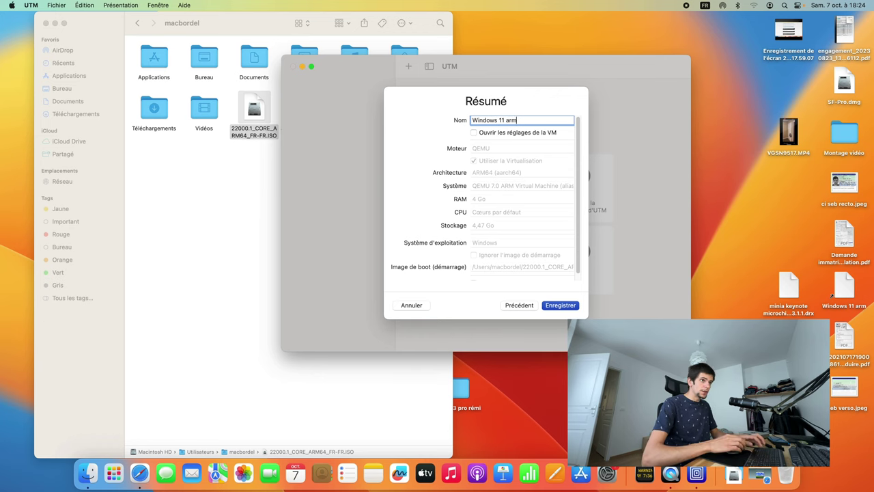
left_click(560, 305)
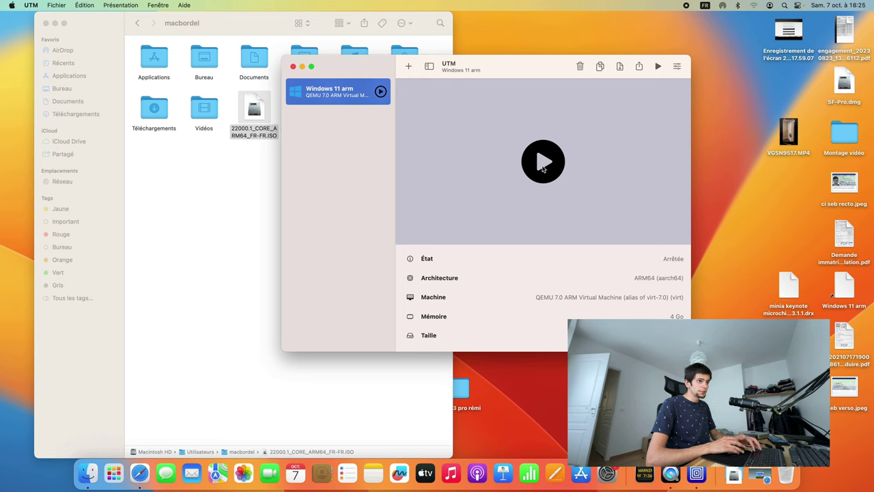
- Start the Windows 11 arm virtual machine and boot it into the Windows installer
left_click(546, 162)
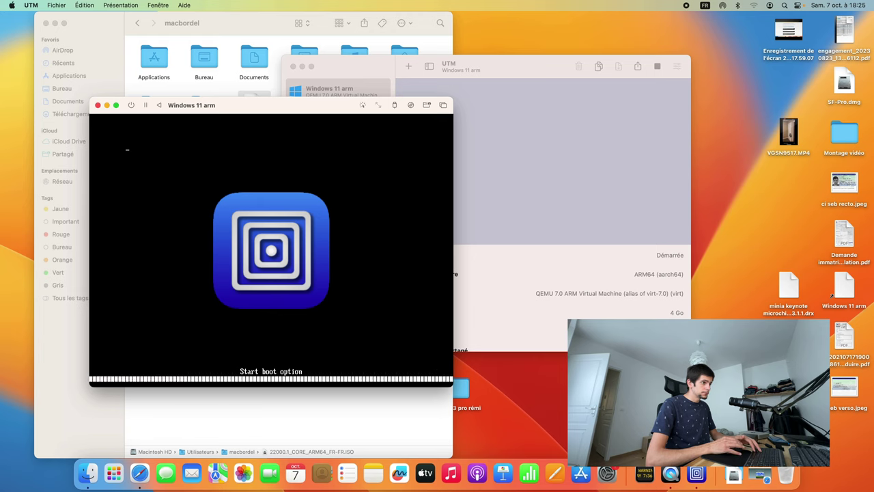
key("Return")
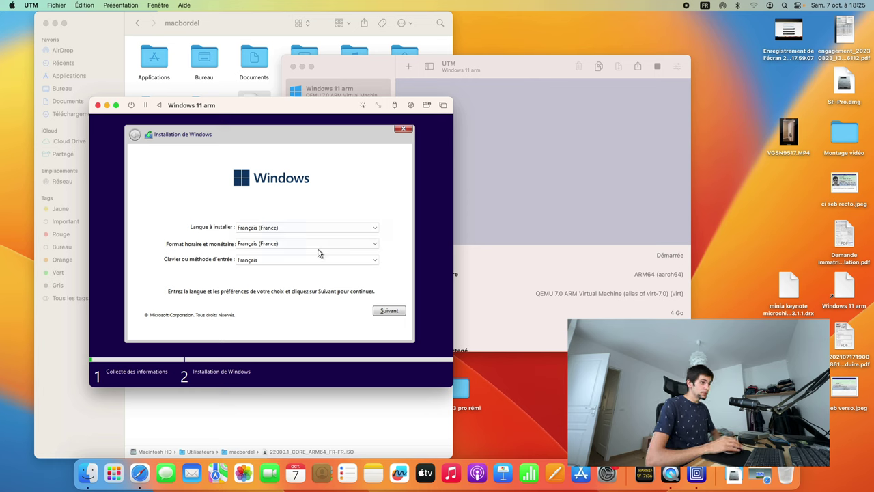
- Accept the Français (France) language, format and keyboard settings, continue without a product key and choose Windows 11 Core as the system to install
left_click(389, 312)
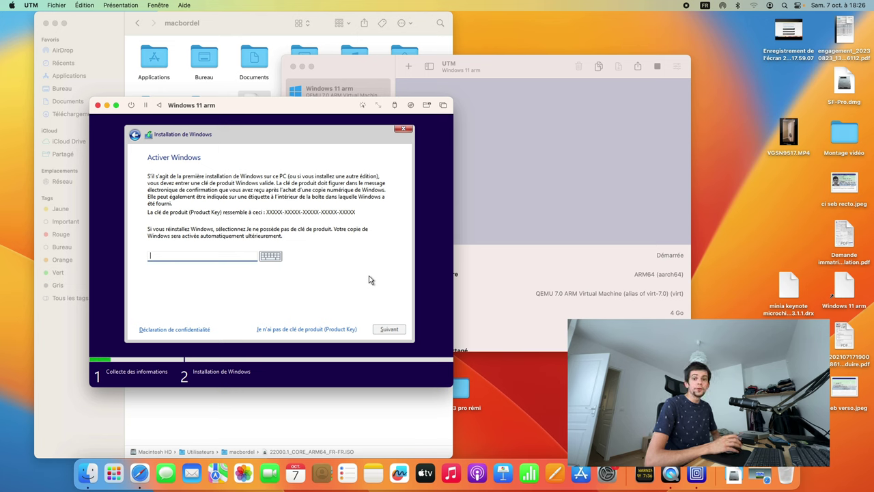
left_click(302, 329)
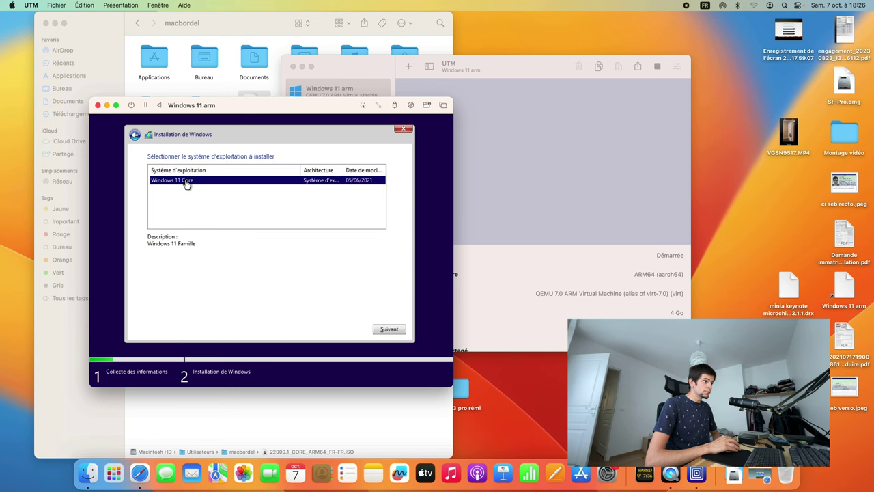
key("Return")
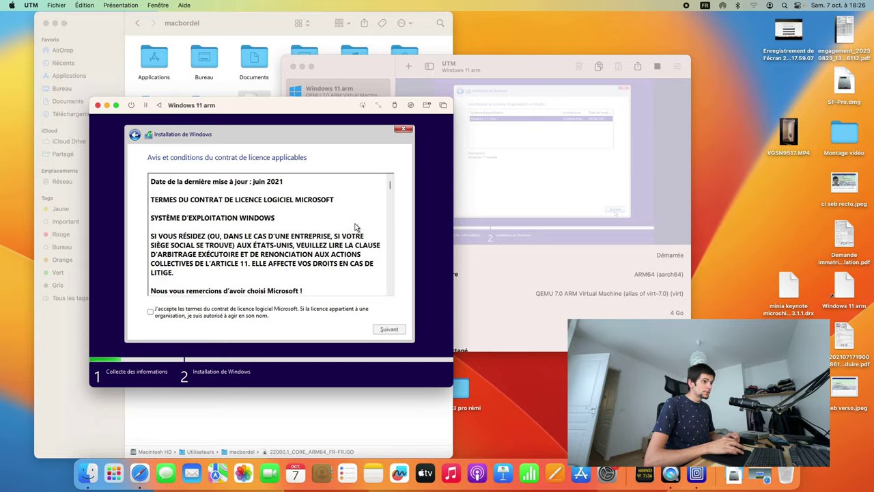
- Read through the Microsoft licence terms to the end and accept them
left_click_drag(391, 184, 399, 228)
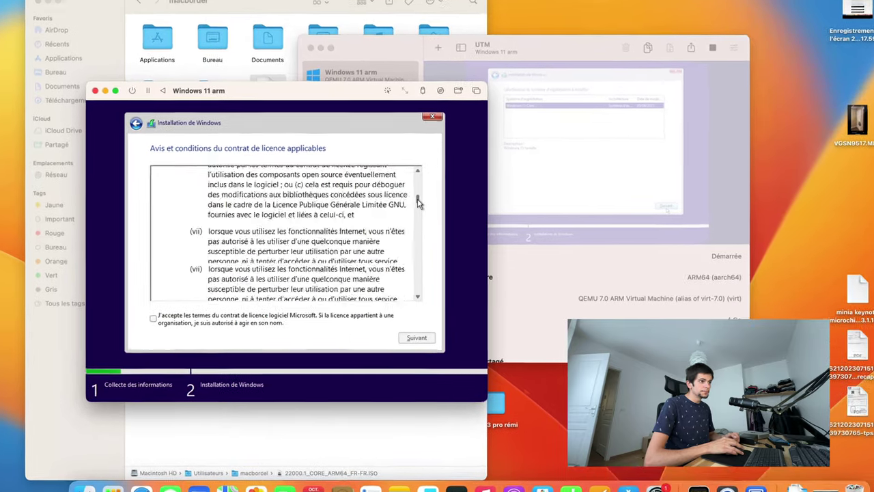
left_click_drag(471, 224, 470, 262)
left_click_drag(542, 268, 545, 303)
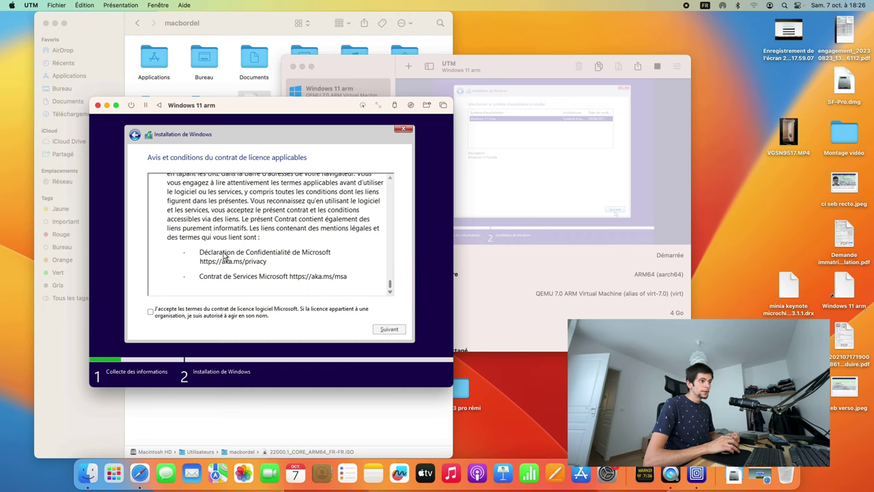
left_click(185, 318)
left_click(387, 329)
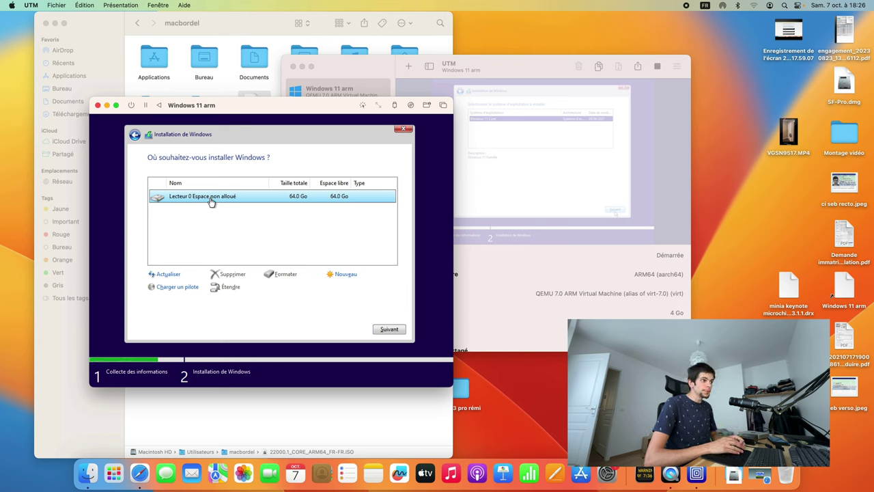
- Install Windows on the unallocated 64 GB drive 0 and restart the virtual machine to continue setup
left_click(388, 329)
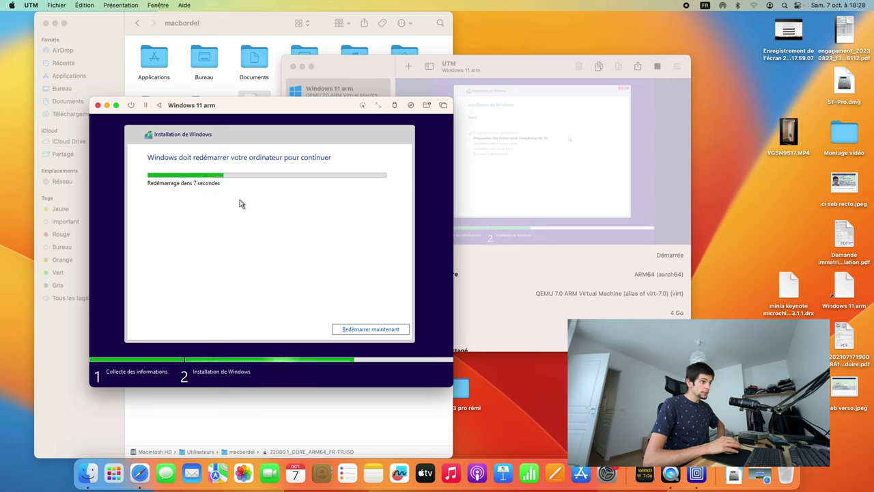
left_click(376, 330)
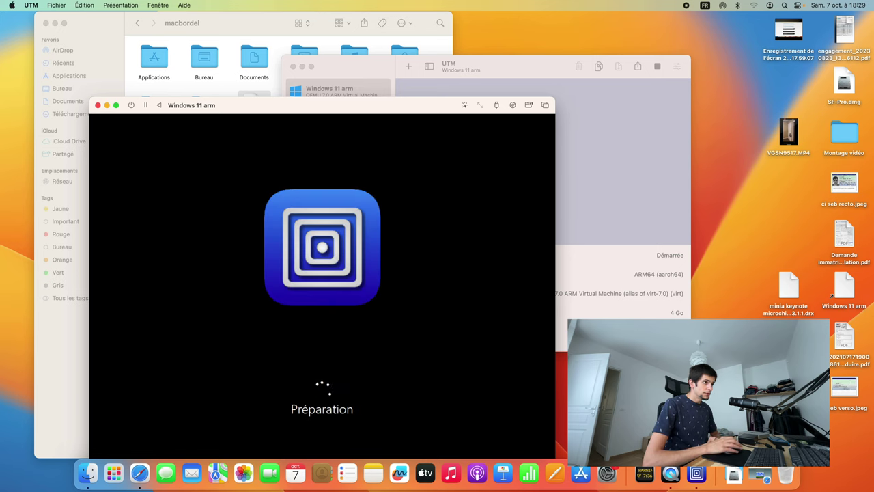
left_click_drag(272, 103, 334, 33)
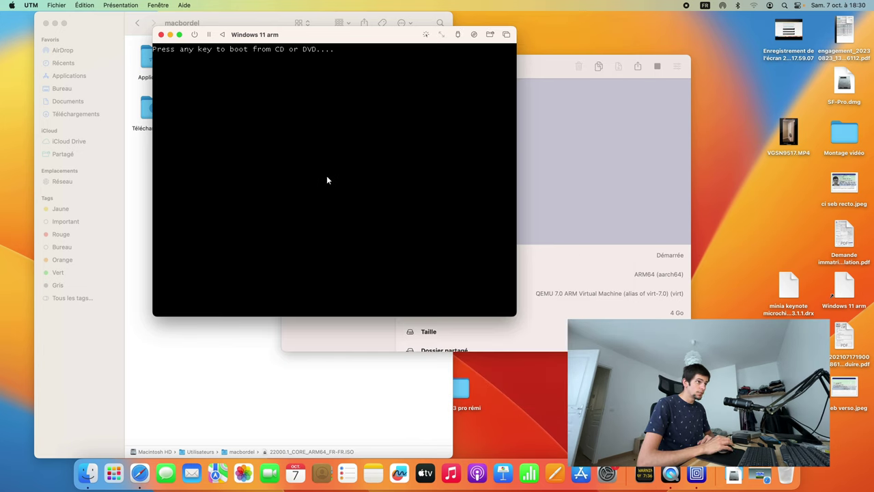
key("Return")
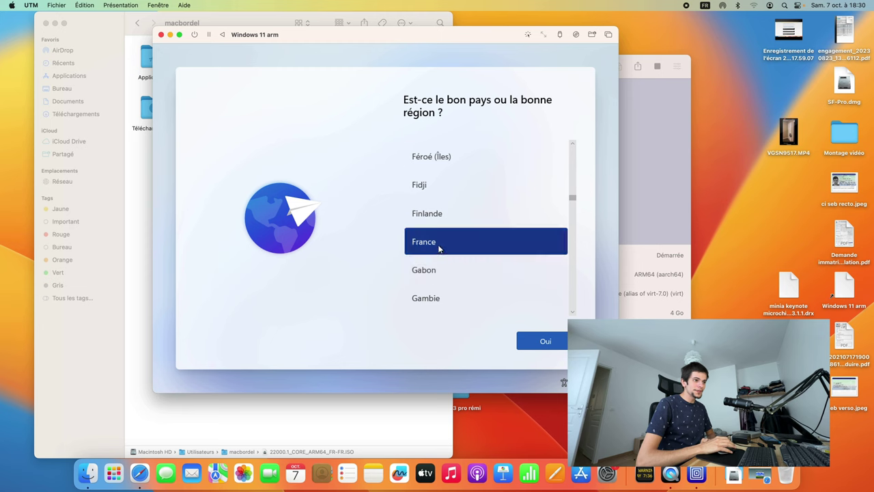
- Set the region to France and the keyboard layout to Français, skipping a second keyboard layout
left_click(551, 338)
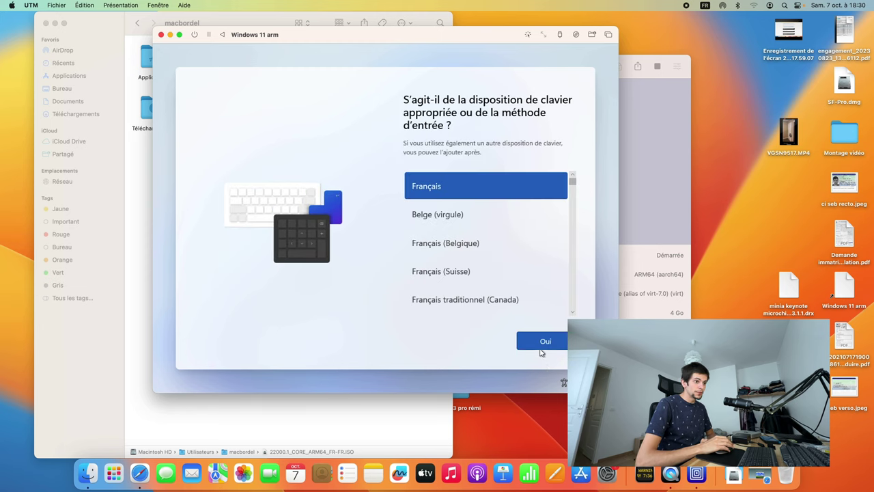
left_click(541, 347)
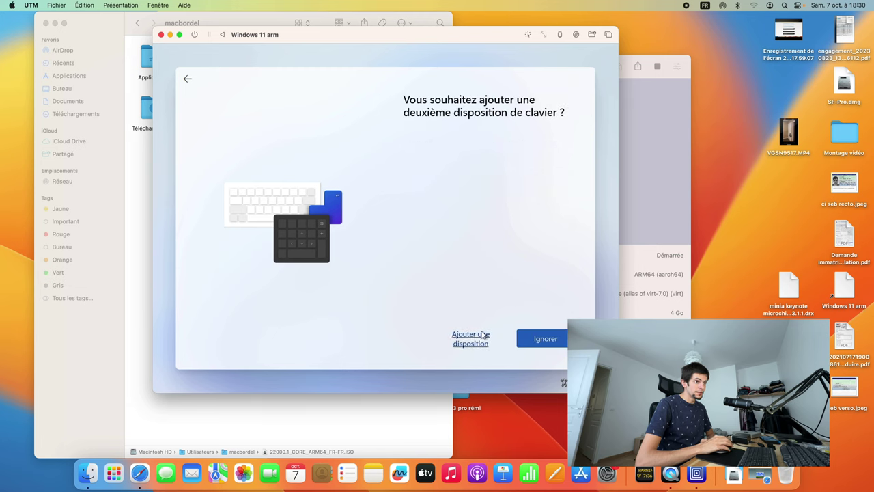
left_click(545, 339)
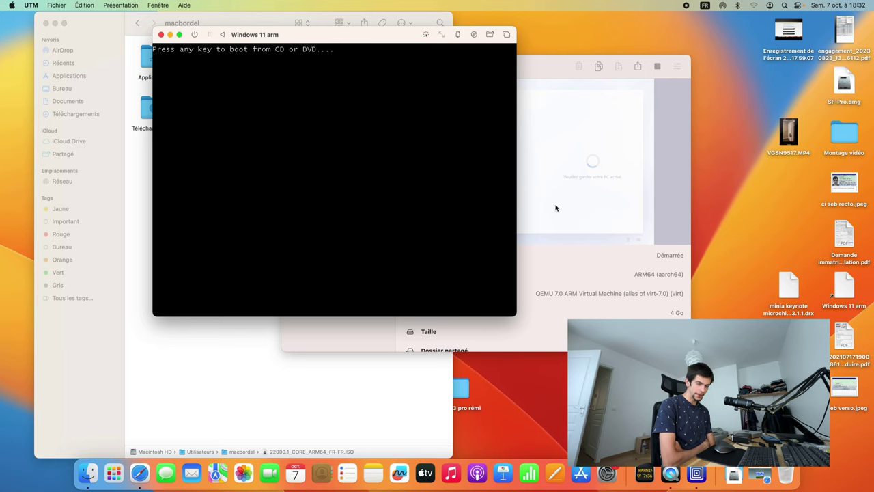
key("Return")
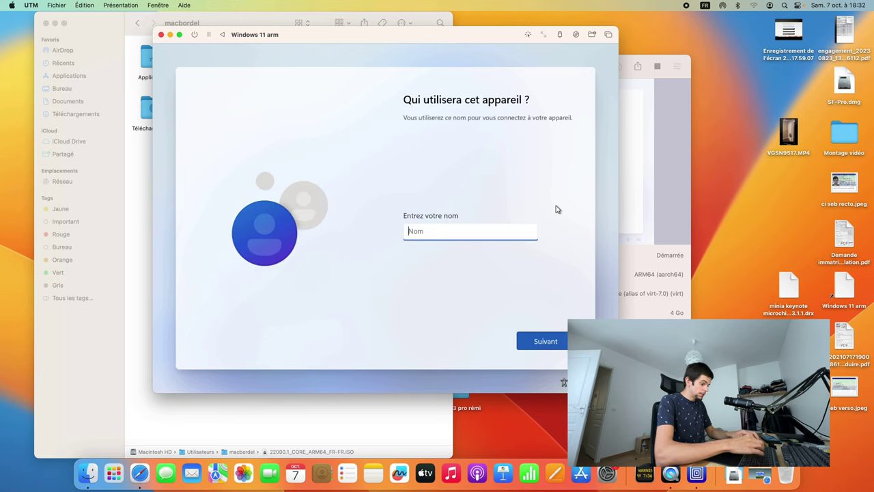
- Enter the user's name for the Windows account and leave its password blank
type("seb")
left_click(543, 341)
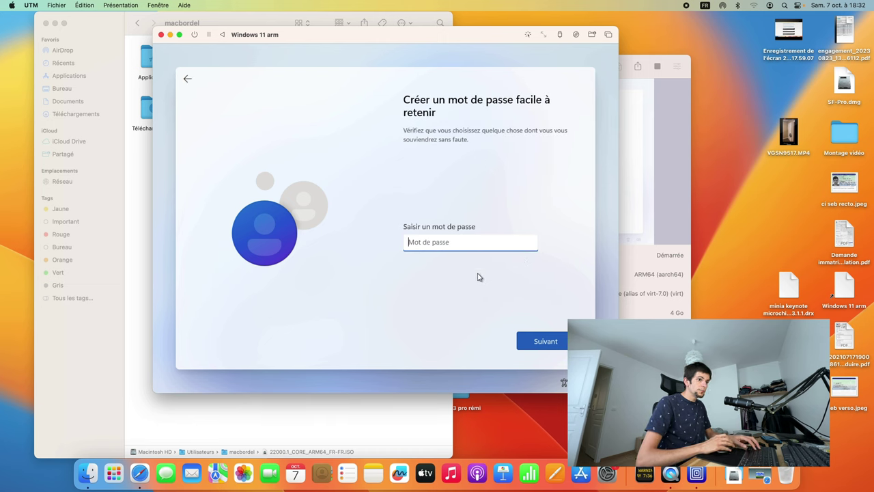
left_click(532, 335)
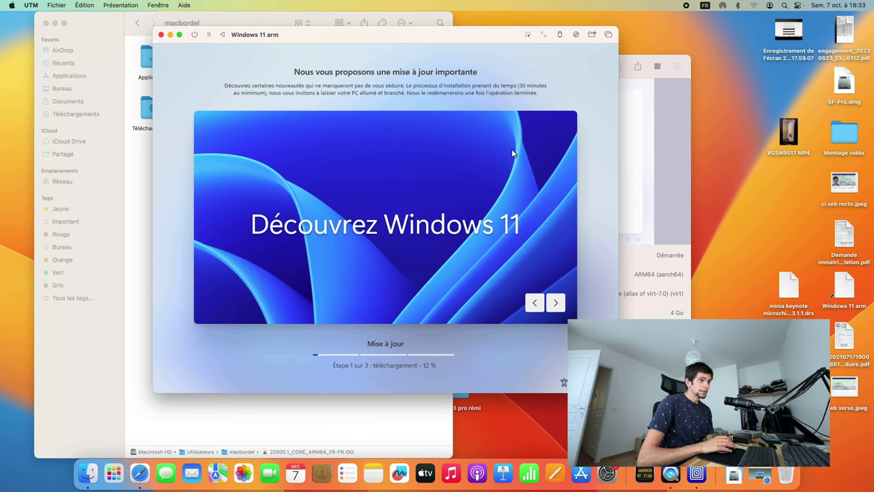
left_click(556, 302)
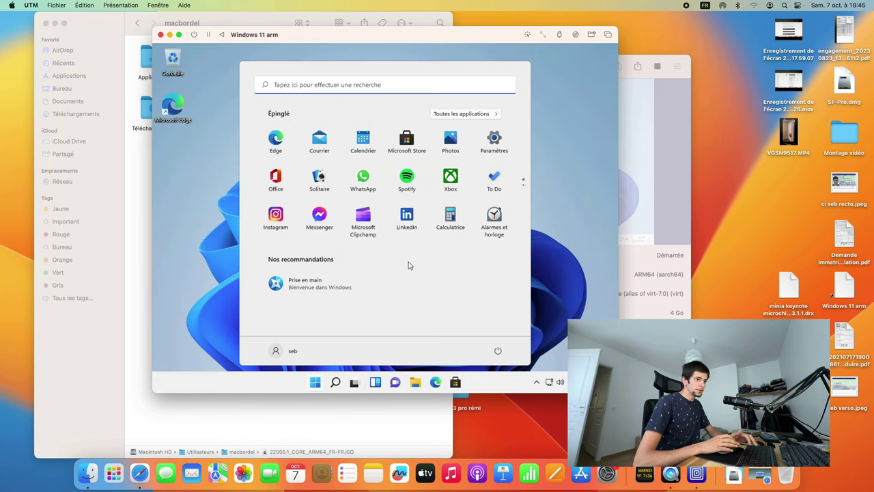
- Close the Windows Start menu and eject the 22000.1_CORE_ARM64_FR-FR.ISO image from the virtual machine
left_click(559, 209)
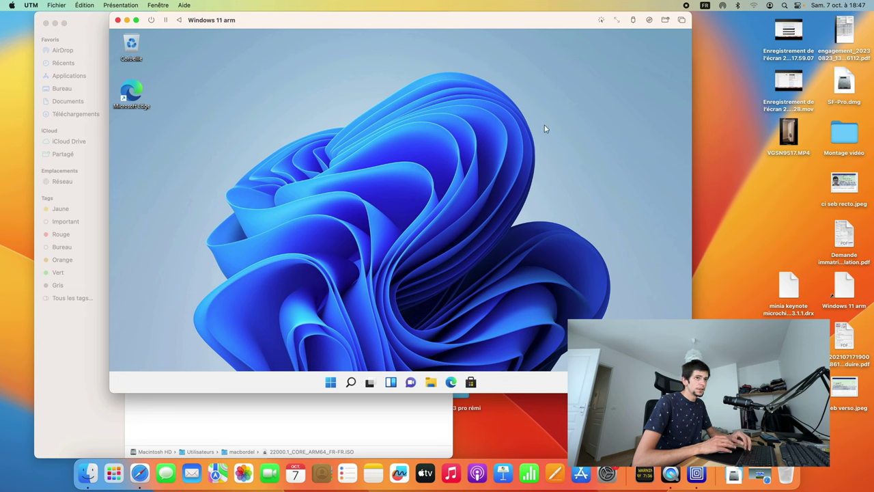
left_click(649, 21)
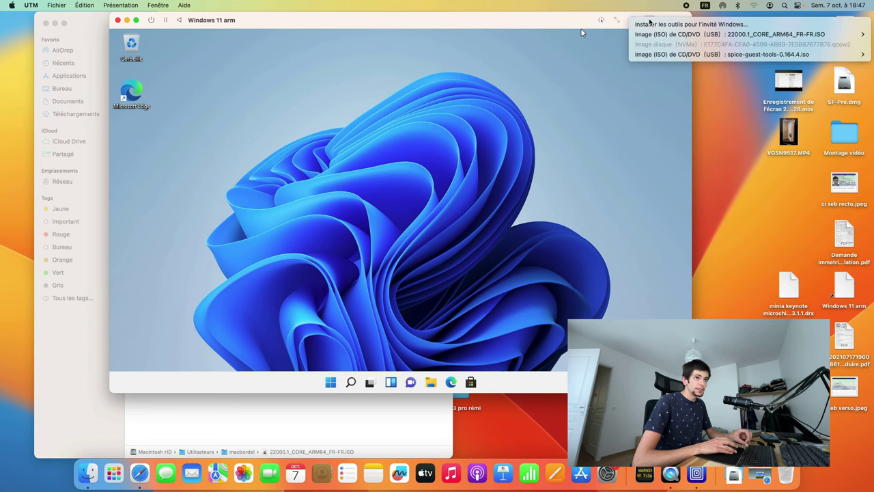
mouse_move(749, 36)
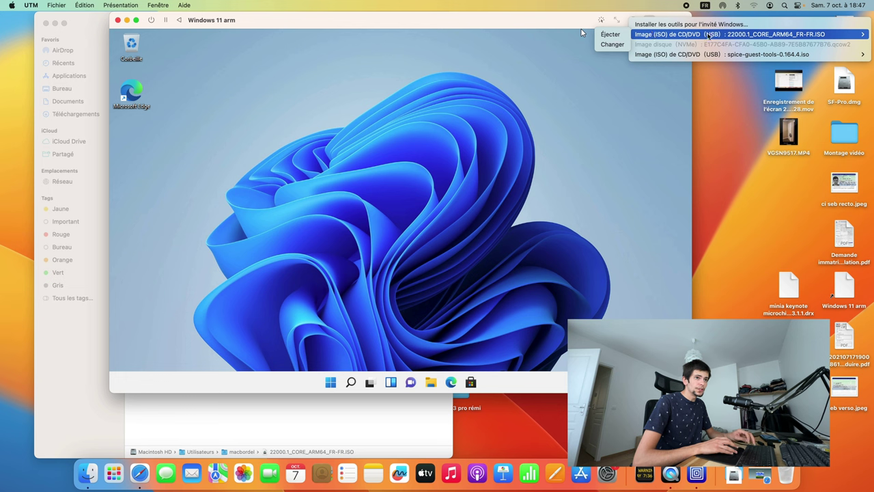
left_click(621, 33)
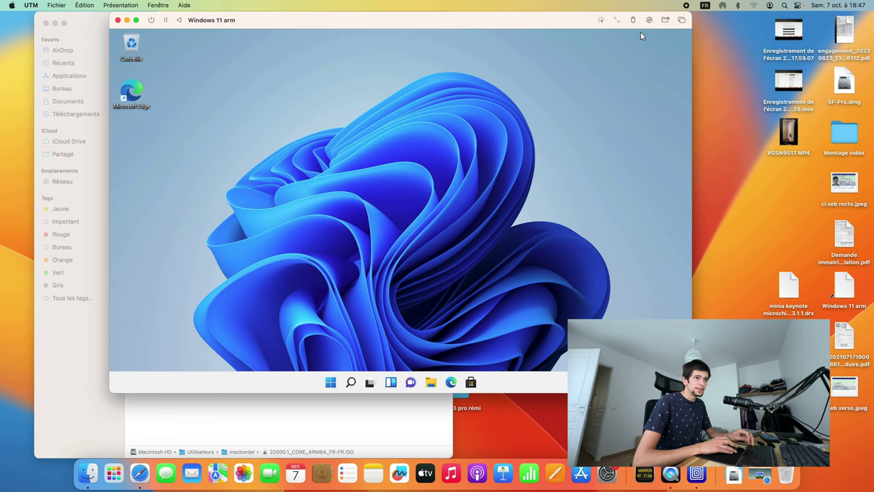
- Run spice-guest-tools-0.164 from the UTM CD drive (D:) as administrator and start installing the SPICE Guest Tools
left_click(433, 377)
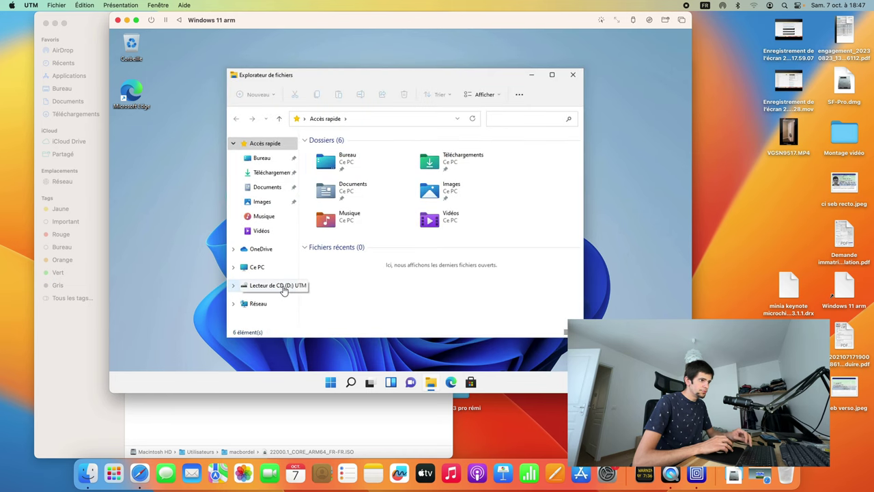
left_click(283, 288)
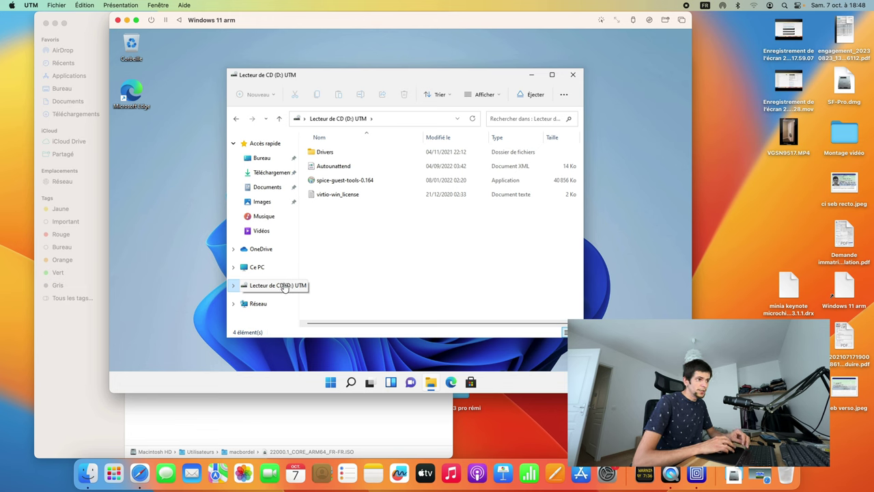
left_click(331, 185)
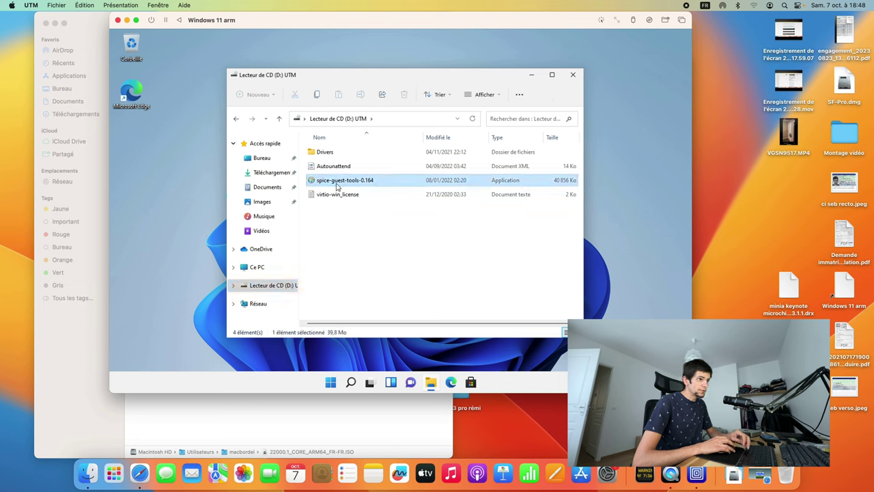
right_click(331, 185)
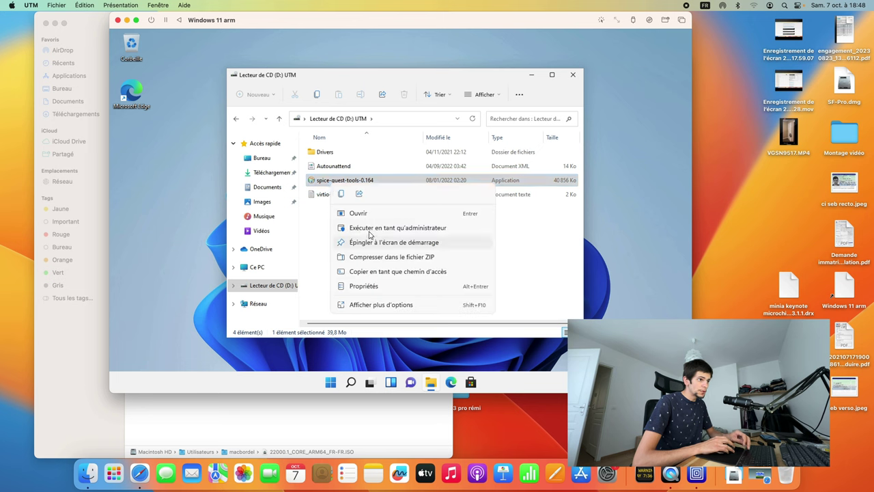
left_click(371, 229)
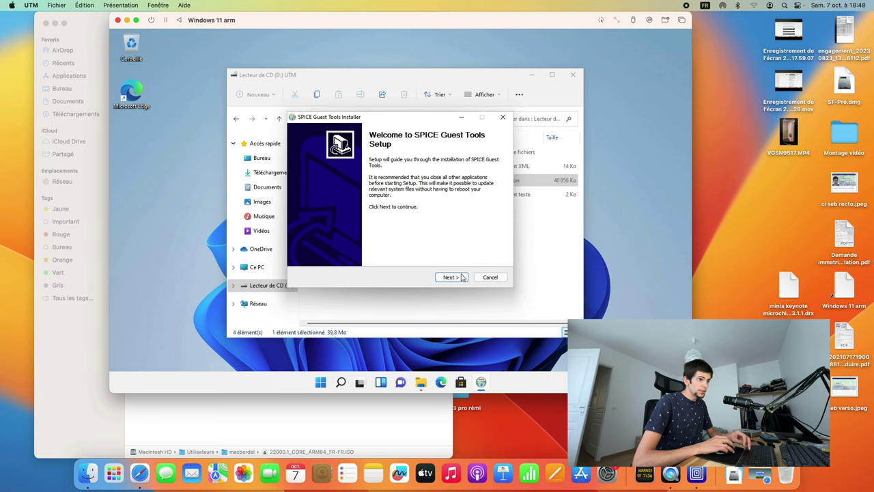
left_click(452, 277)
left_click(450, 277)
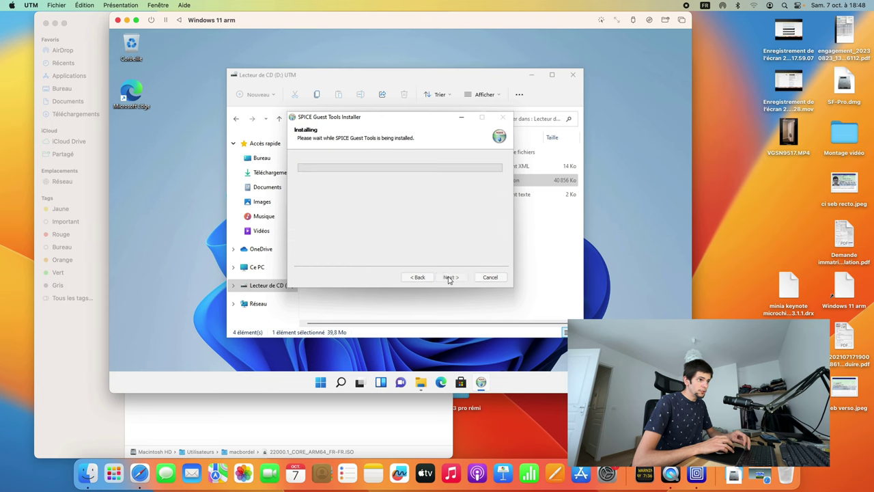